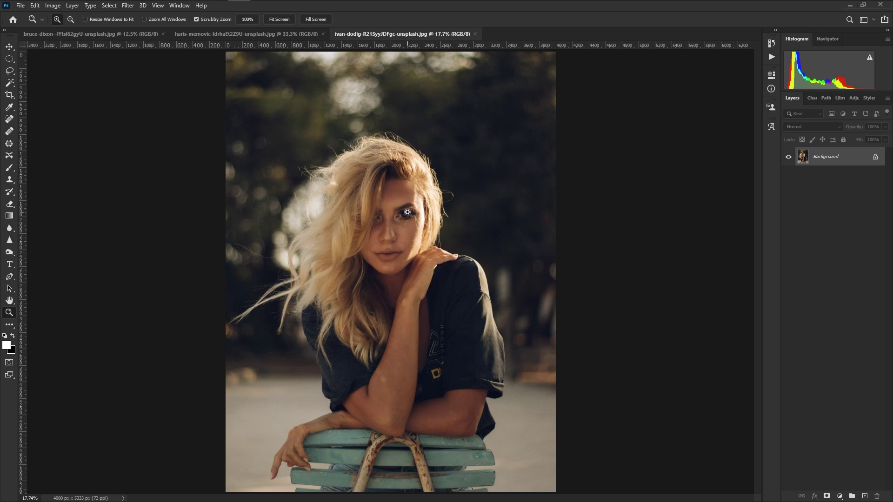
Step: Zoom in on her eye and switch to the Photography workspace
drag(407, 213, 460, 207)
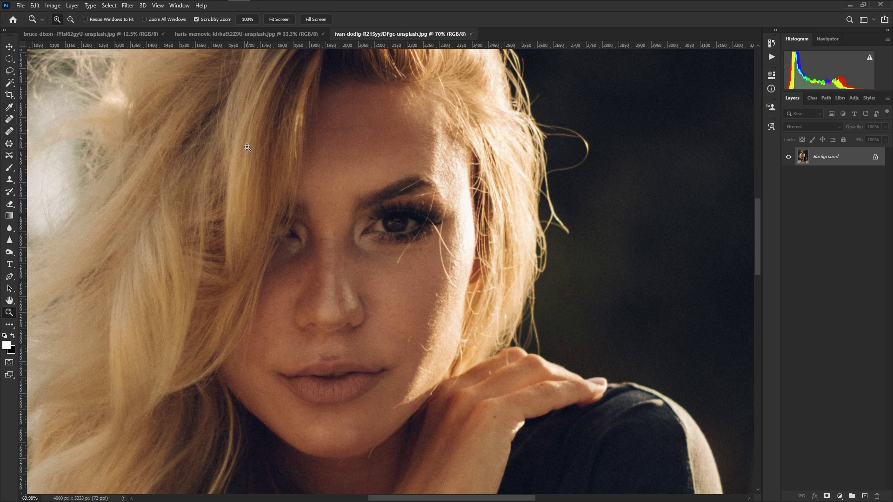
click(873, 20)
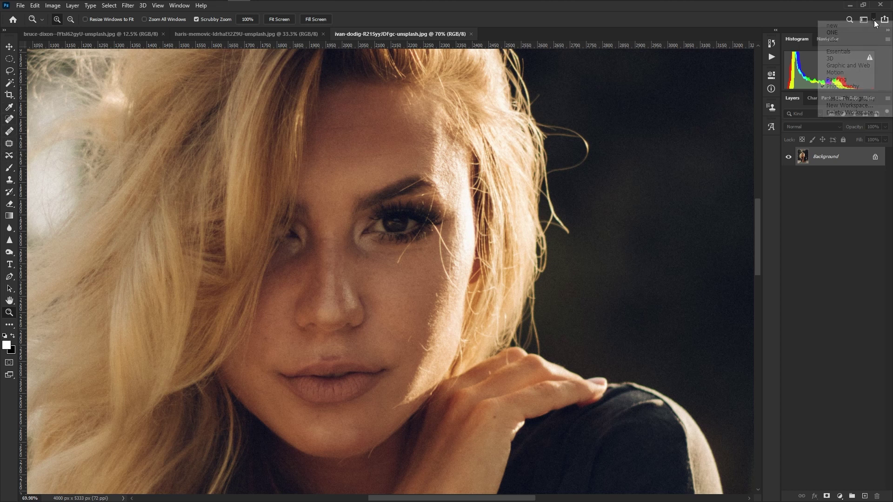
click(843, 87)
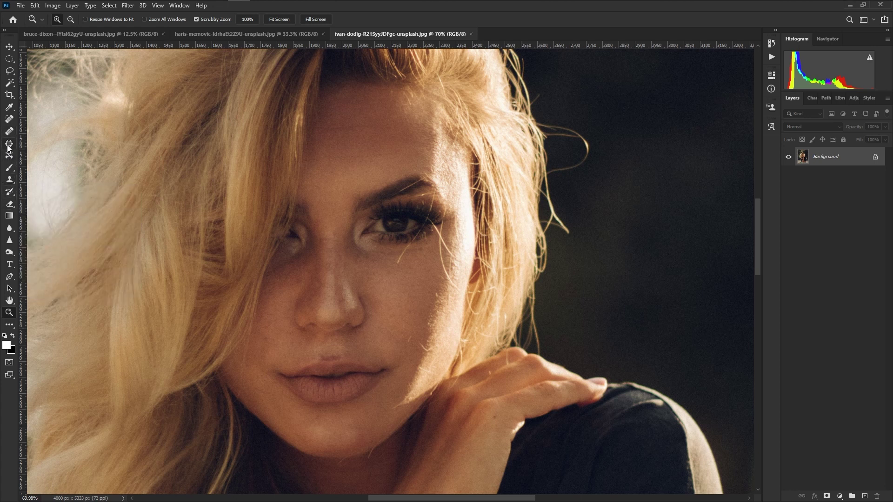
Step: Spot-heal the stray hair below her eye and the strand across the eyebrow with a size-20 brush
click(10, 120)
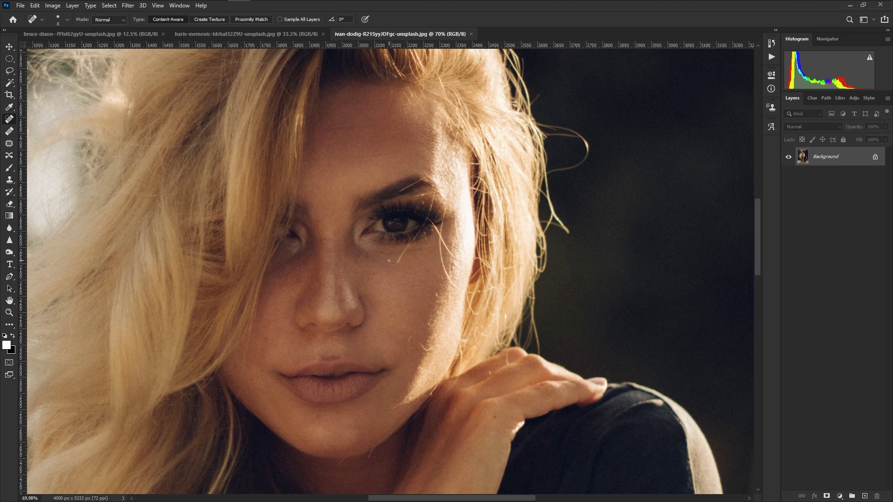
key(bracketright)
drag(409, 244, 397, 264)
drag(418, 181, 397, 192)
key(ctrl+z)
drag(400, 191, 415, 182)
Step: Heal the marks and blemishes down her cheek and a small spot along the brow
mouse_move(443, 225)
mouse_down()
mouse_move(448, 277)
mouse_move(432, 227)
mouse_move(442, 251)
mouse_move(438, 235)
mouse_up()
drag(428, 280, 436, 300)
drag(408, 328, 411, 345)
drag(429, 348, 422, 358)
drag(420, 195, 430, 191)
Step: Zoom out and spot-heal the skin along the eyebrow and its tail
key(z)
mouse_move(361, 251)
mouse_down()
mouse_move(319, 259)
mouse_move(475, 159)
mouse_up()
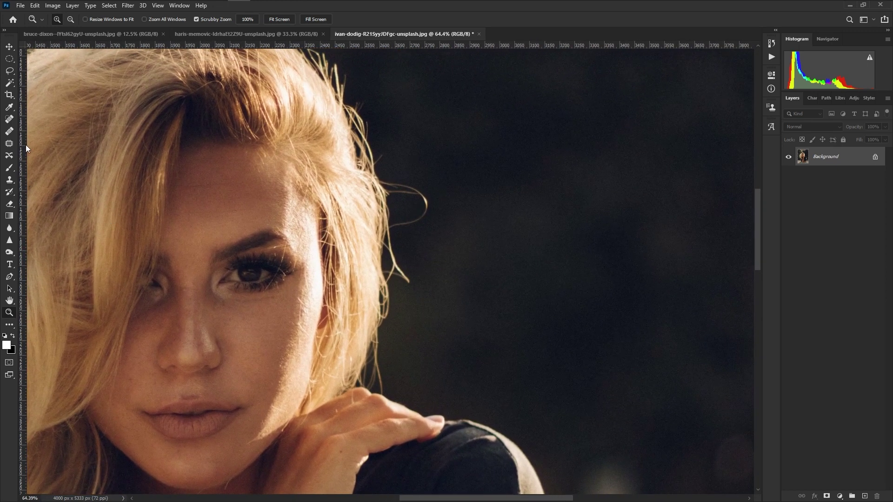
click(12, 120)
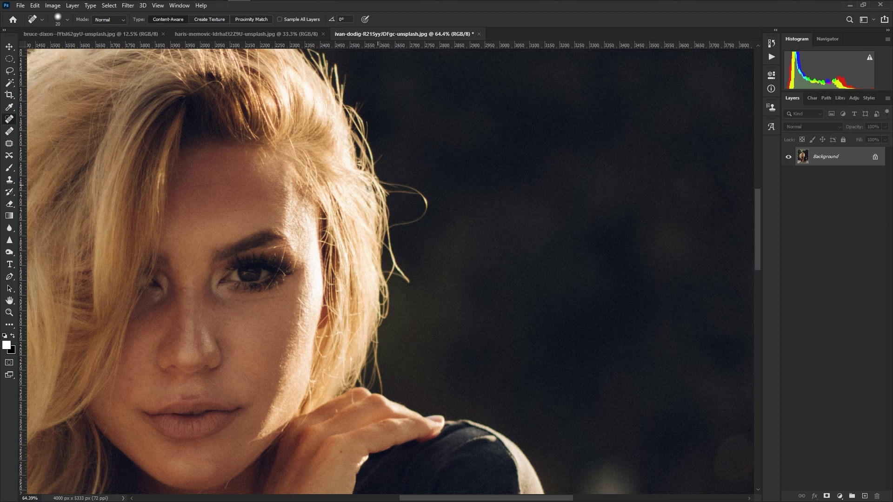
drag(256, 250, 295, 241)
drag(268, 249, 286, 243)
Step: Heal the long stray hair strand in the background left of her hair
drag(192, 249, 367, 193)
drag(209, 272, 364, 134)
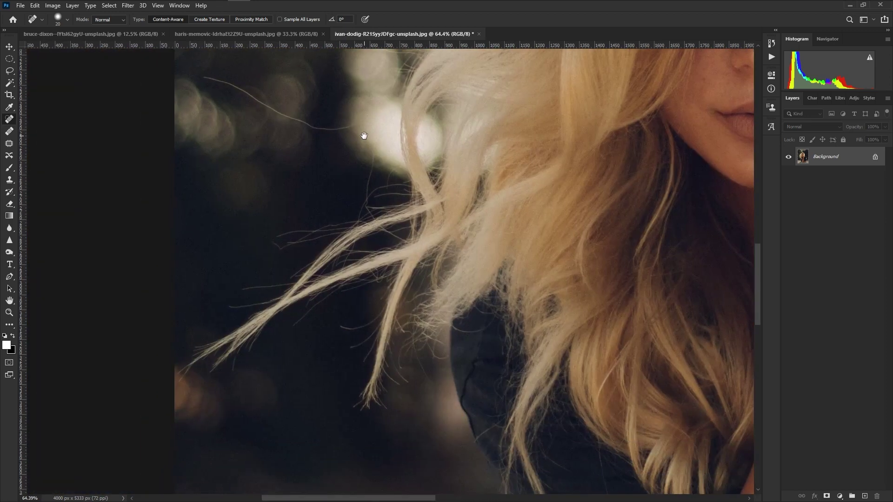
drag(370, 175, 236, 247)
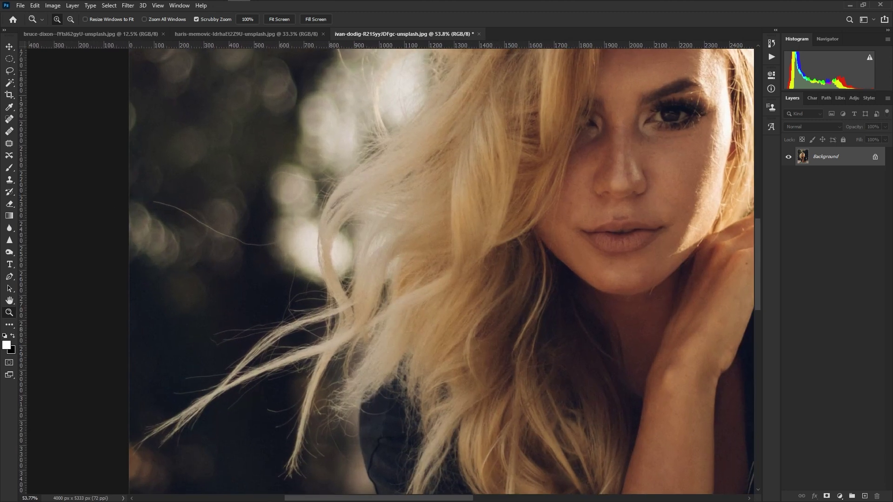
click(10, 120)
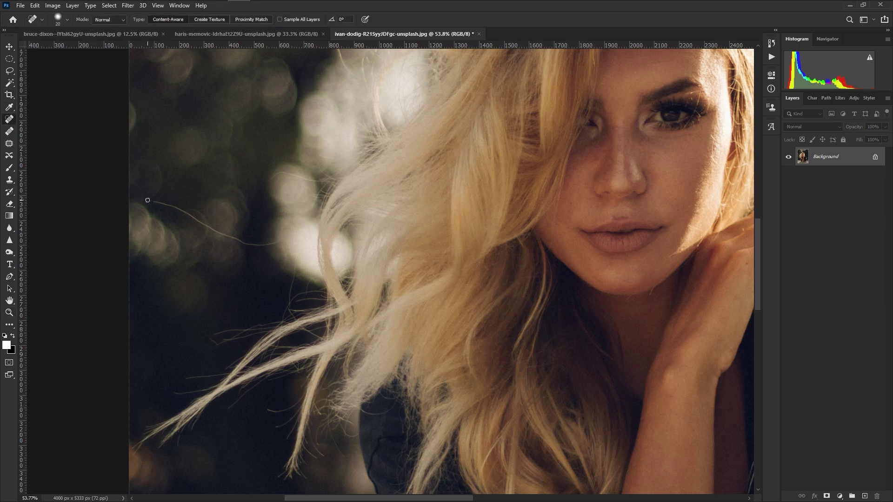
mouse_move(148, 200)
mouse_down()
mouse_move(263, 245)
mouse_move(158, 203)
mouse_up()
drag(264, 245, 264, 245)
key(ctrl+space)
drag(292, 354, 327, 290)
scroll(316, 239, down, 3)
scroll(309, 271, up, 3)
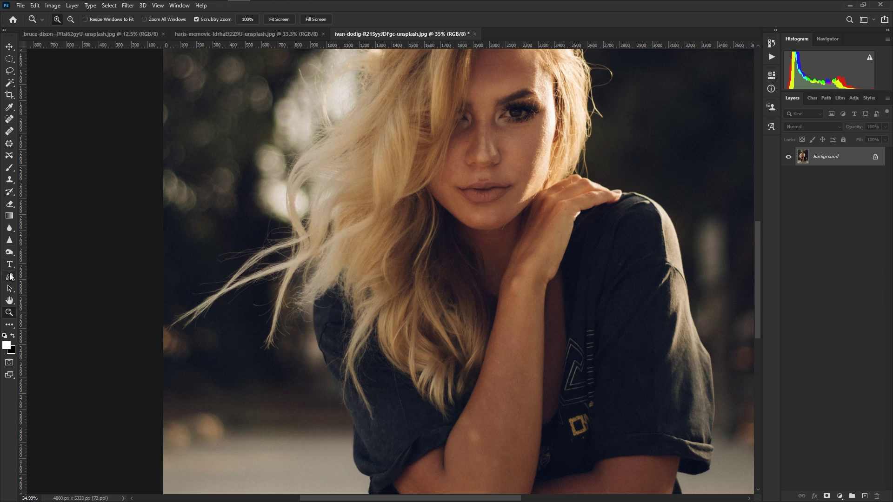
Step: Clone clean dark background over the stray hair tips with a size-125 Clone Stamp
click(12, 180)
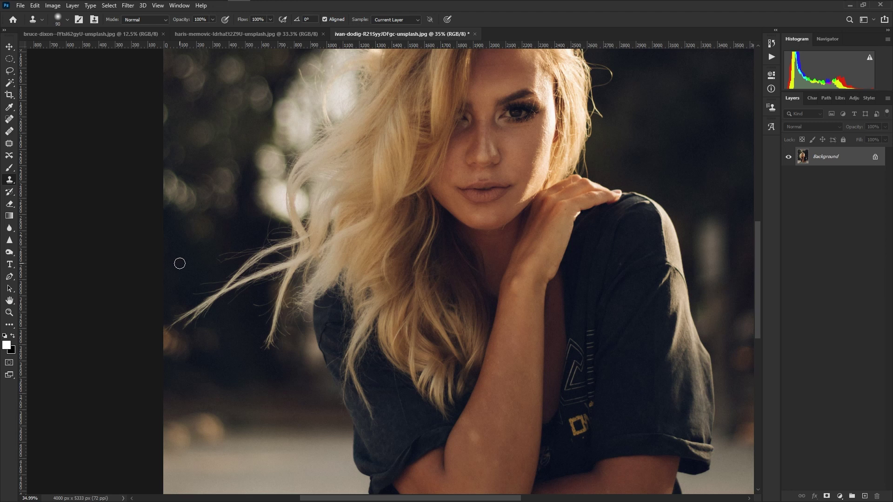
key(bracketright)
key(bracketright)
alt+click(206, 351)
mouse_move(170, 325)
mouse_down()
mouse_move(211, 296)
mouse_move(202, 287)
mouse_move(188, 320)
mouse_move(197, 297)
mouse_move(201, 306)
mouse_move(196, 302)
mouse_up()
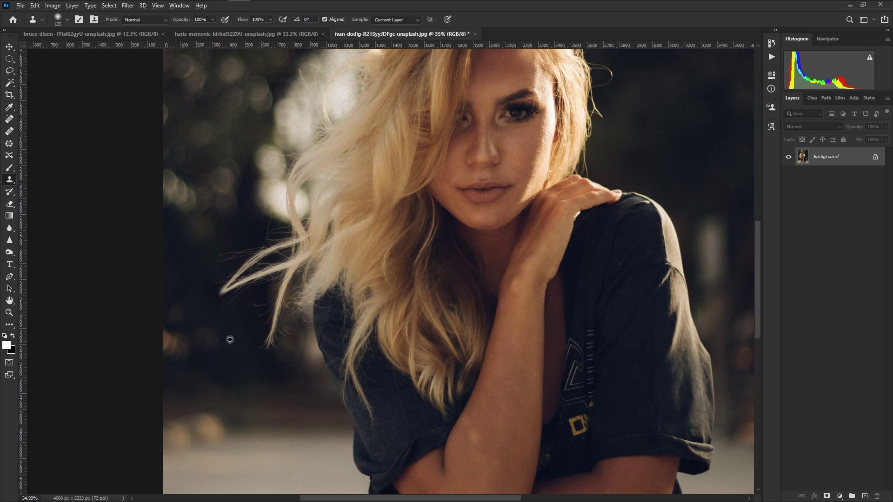
mouse_move(223, 295)
mouse_down()
mouse_move(246, 280)
mouse_move(221, 315)
mouse_up()
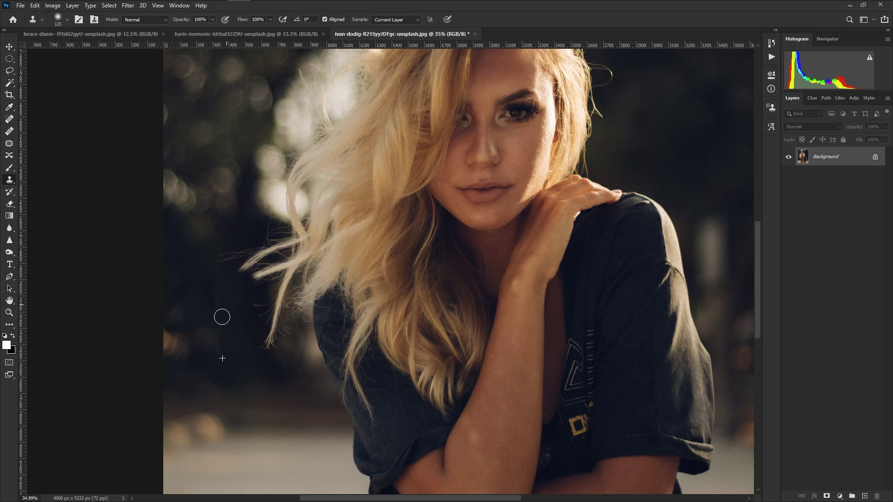
Step: Resample nearby background and paint out the remaining flyaway wisps, then zoom out
alt+click(187, 265)
mouse_move(223, 257)
mouse_down()
mouse_move(241, 258)
mouse_move(257, 283)
mouse_move(256, 261)
mouse_move(274, 246)
mouse_move(251, 253)
mouse_up()
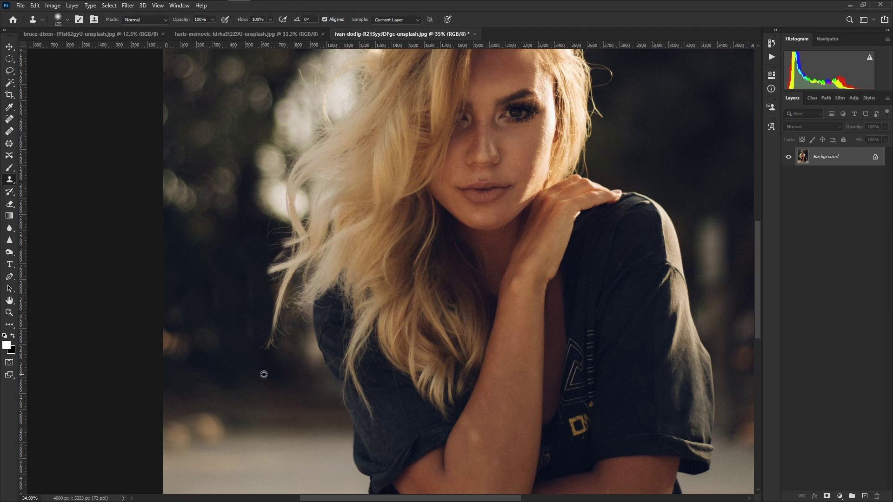
alt+click(263, 374)
mouse_move(262, 357)
mouse_down()
mouse_move(270, 333)
mouse_move(270, 350)
mouse_move(262, 354)
mouse_move(266, 325)
mouse_move(264, 337)
mouse_move(256, 325)
mouse_move(269, 322)
mouse_move(281, 292)
mouse_move(283, 336)
mouse_up()
alt+click(243, 310)
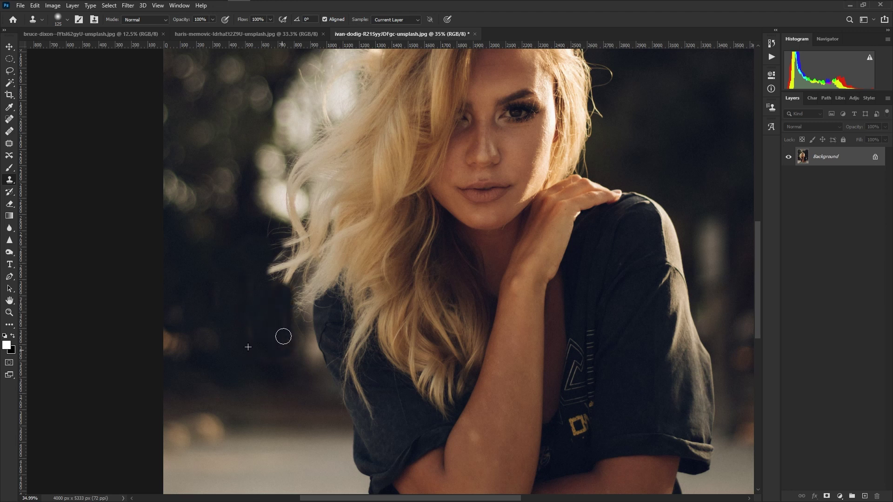
key(z)
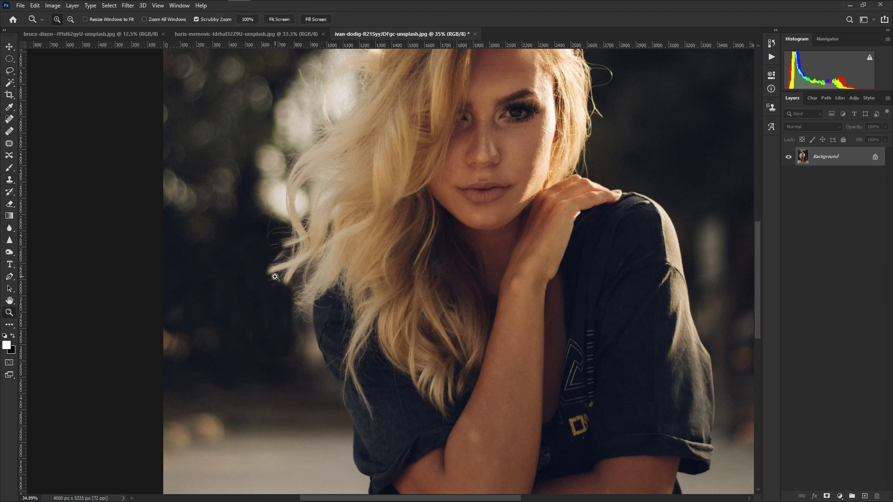
drag(275, 277, 237, 278)
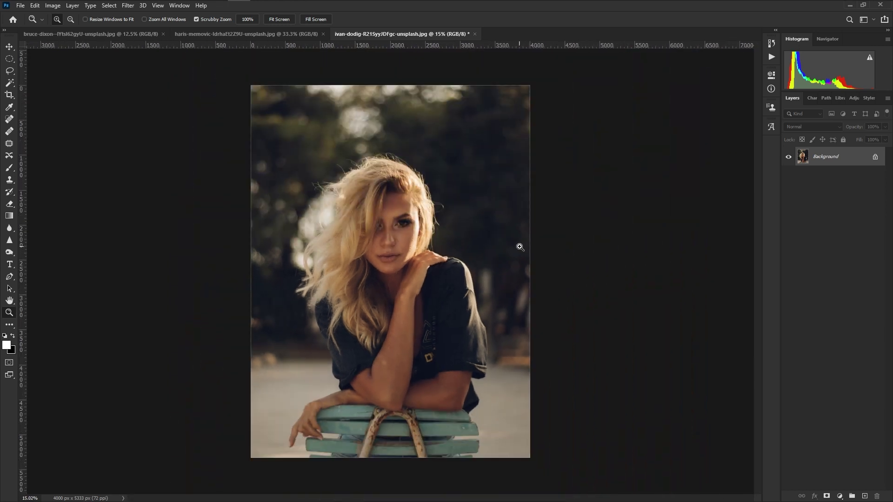
Step: Zoom to the right side of her head and clone out stray strands there
drag(449, 173, 490, 153)
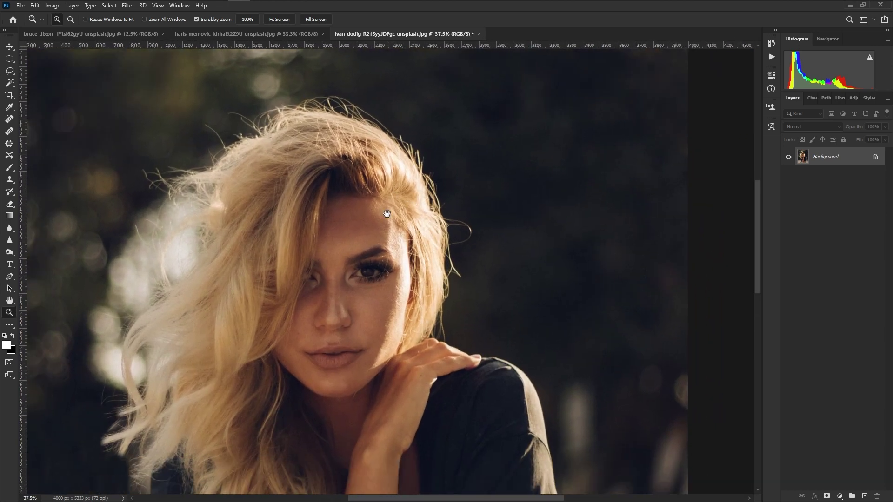
drag(387, 214, 373, 192)
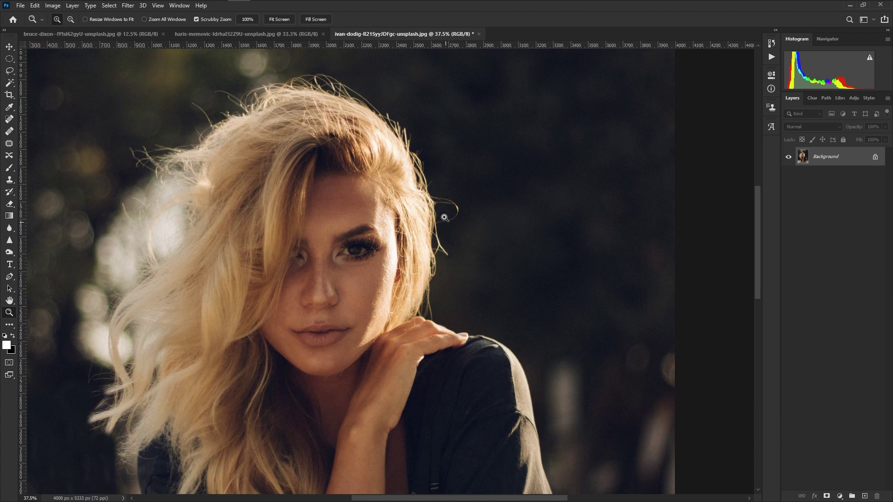
key(s)
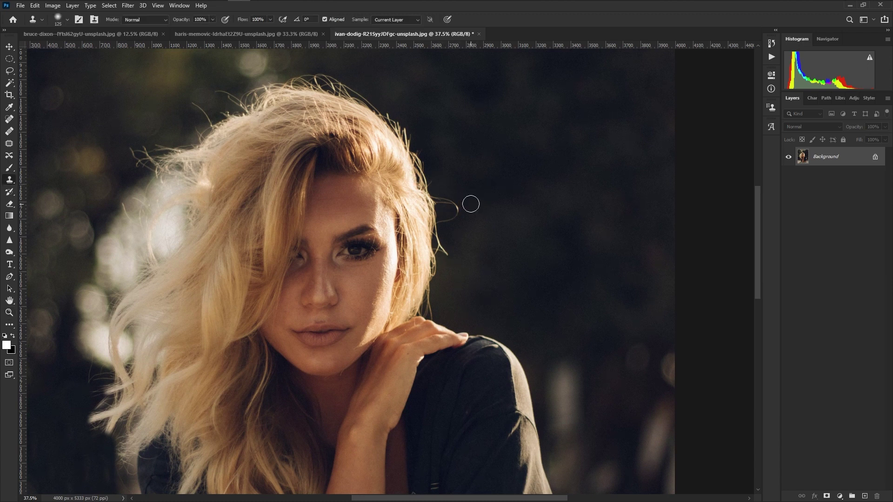
mouse_move(463, 214)
mouse_down()
mouse_move(451, 193)
mouse_move(448, 225)
mouse_move(440, 192)
mouse_move(445, 255)
mouse_move(458, 216)
mouse_move(427, 160)
mouse_move(445, 173)
mouse_up()
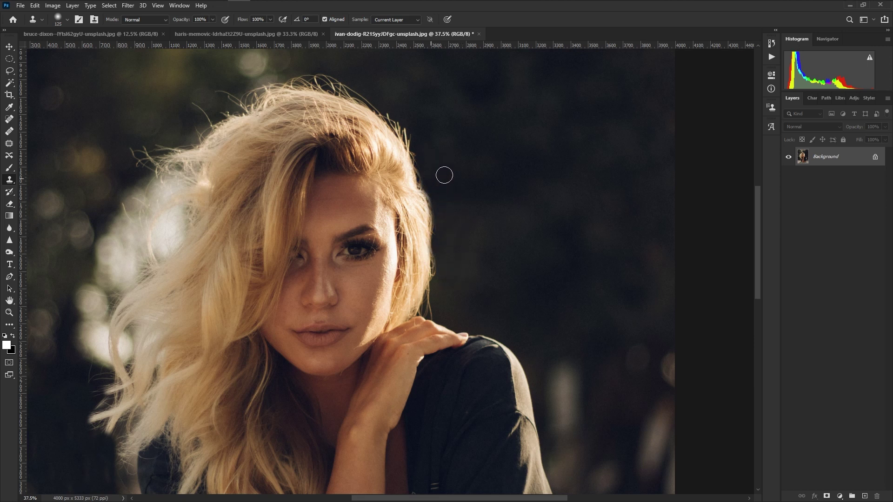
Step: Set the clone brush hardness to 83% and clone dark background along the right hair edge
right_click(462, 176)
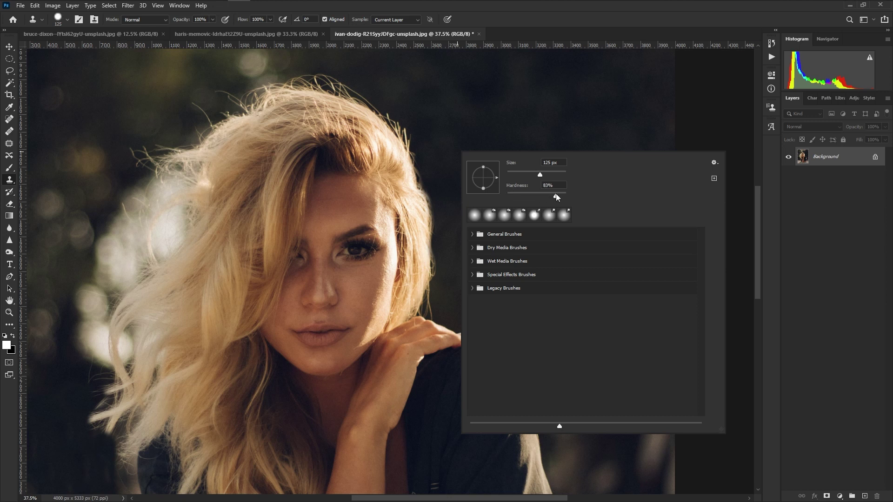
key(Return)
alt+click(468, 154)
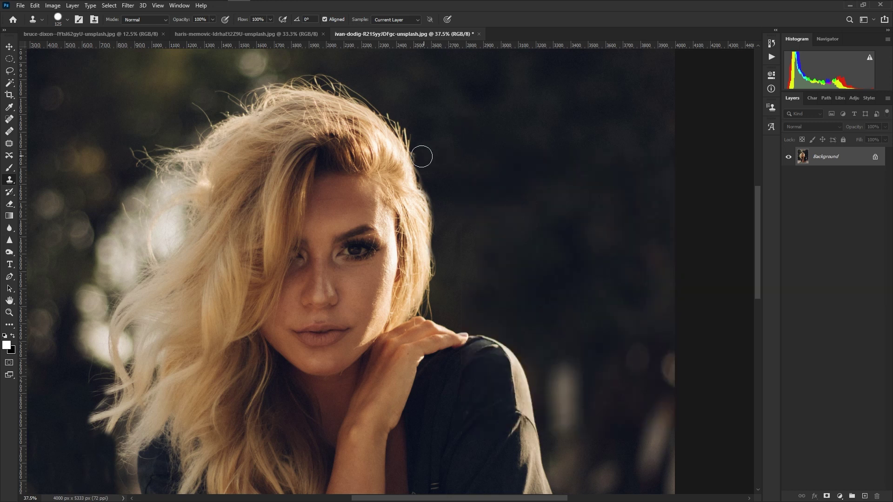
drag(420, 154, 410, 159)
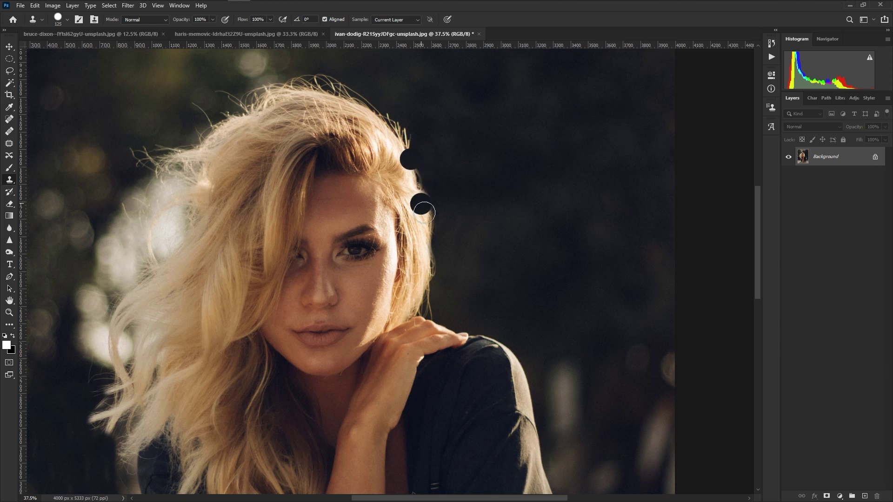
key(ctrl+z)
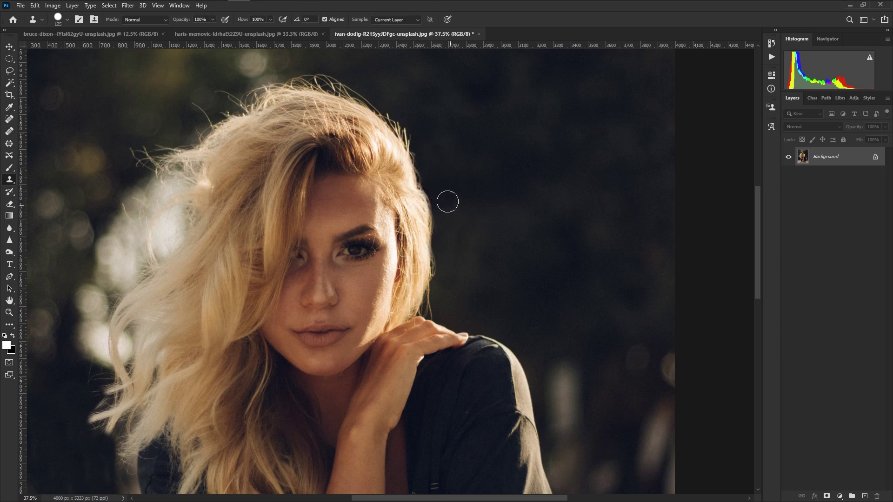
mouse_move(431, 176)
mouse_down()
mouse_move(425, 167)
mouse_move(433, 179)
mouse_up()
key(z)
alt+click(467, 150)
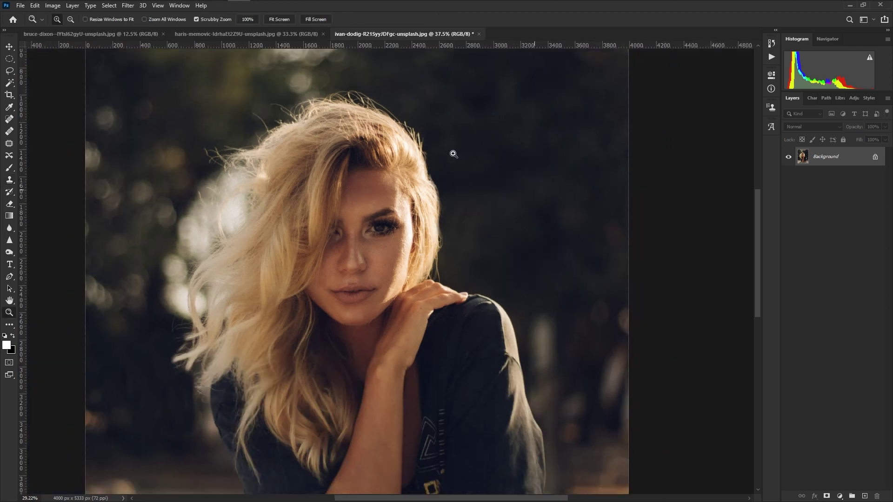
alt+click(455, 152)
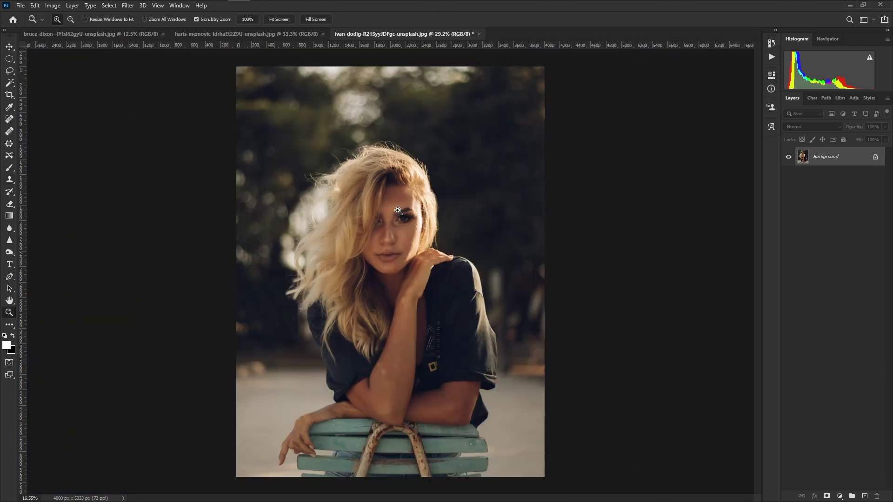
click(284, 34)
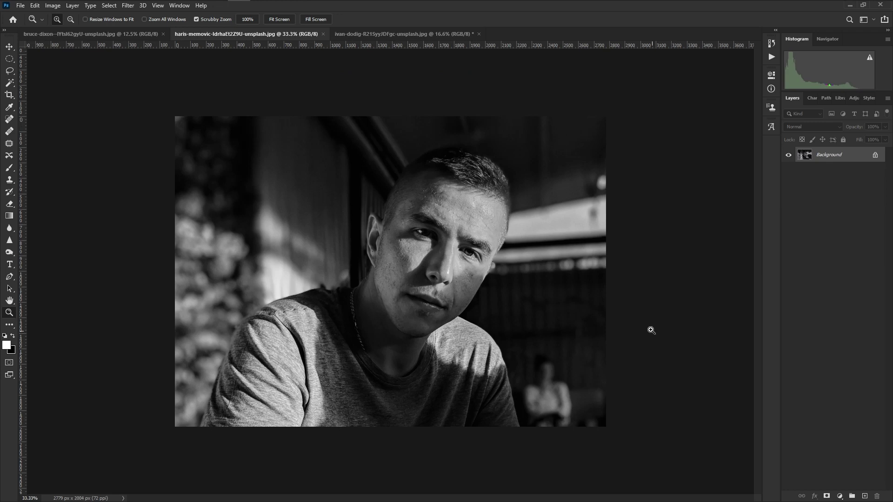
drag(596, 216, 622, 216)
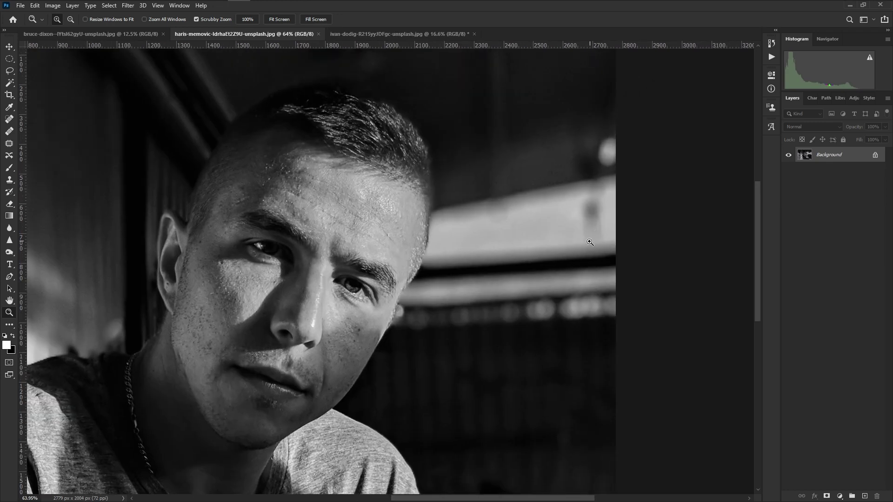
drag(585, 243, 565, 192)
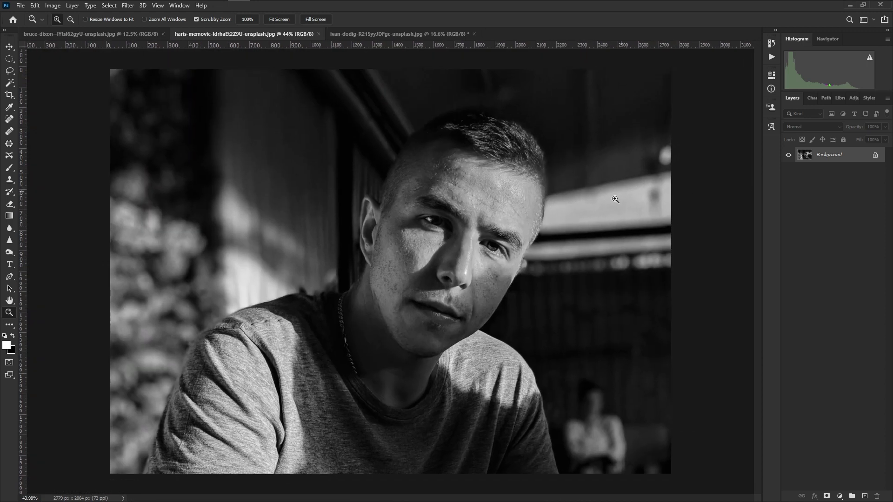
drag(613, 195, 631, 206)
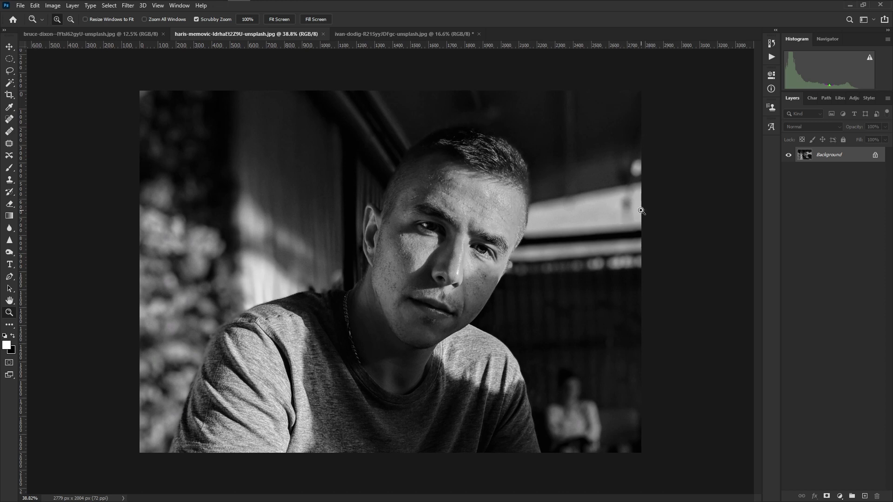
click(10, 144)
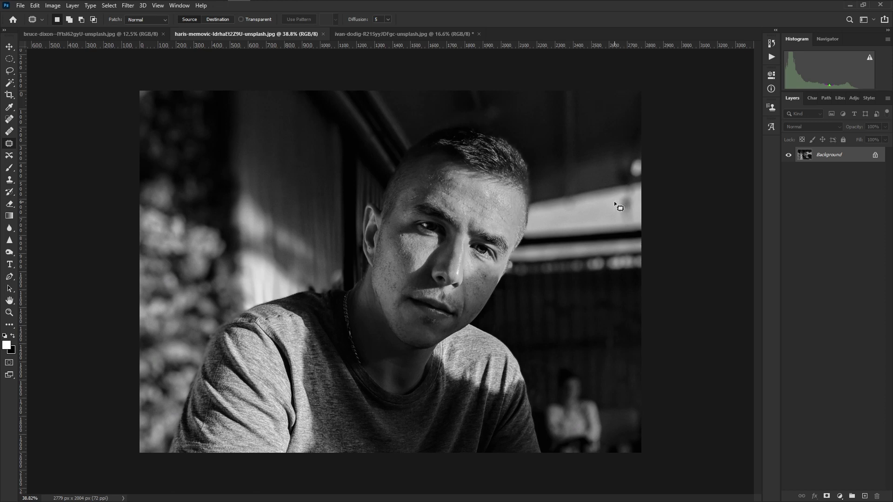
Step: Patch away the two bright spots at the right edge of the man's portrait
mouse_move(617, 192)
mouse_down()
mouse_move(622, 224)
mouse_move(643, 220)
mouse_move(636, 189)
mouse_move(616, 195)
mouse_move(593, 261)
mouse_up()
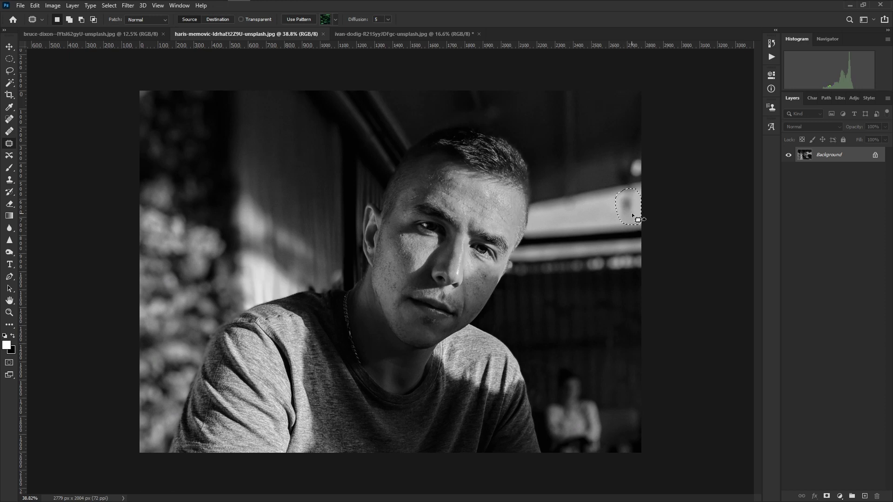
drag(630, 209, 599, 210)
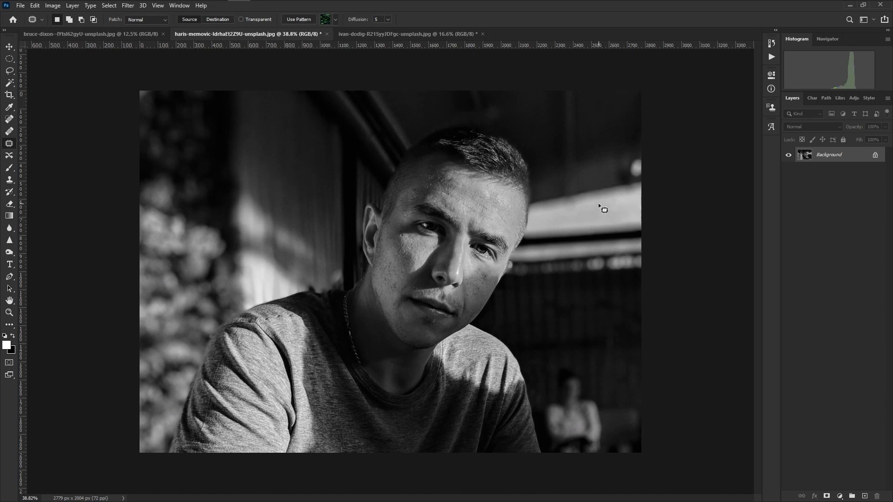
key(ctrl+d)
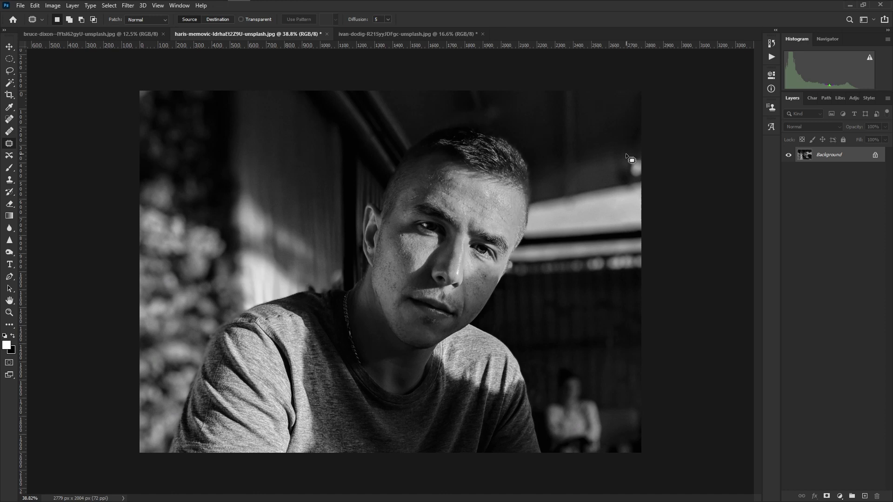
mouse_move(631, 151)
mouse_down()
mouse_move(615, 176)
mouse_move(627, 184)
mouse_move(651, 172)
mouse_move(659, 144)
mouse_move(600, 148)
mouse_up()
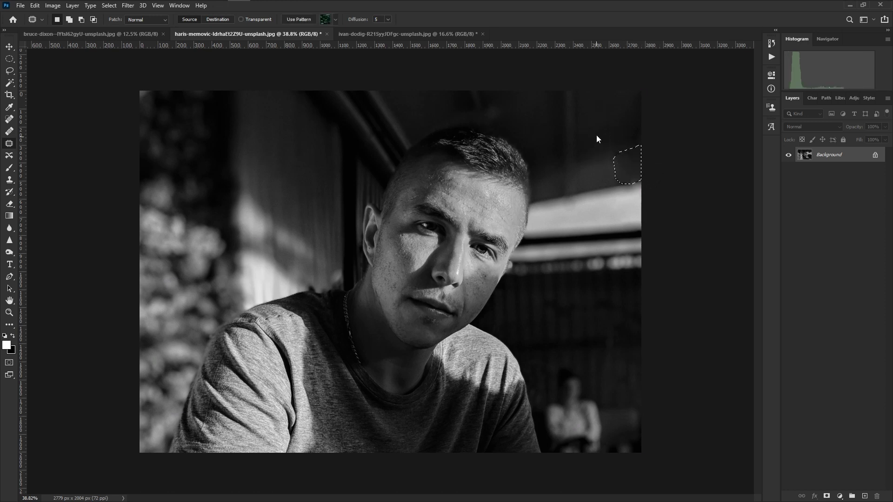
key(ctrl+d)
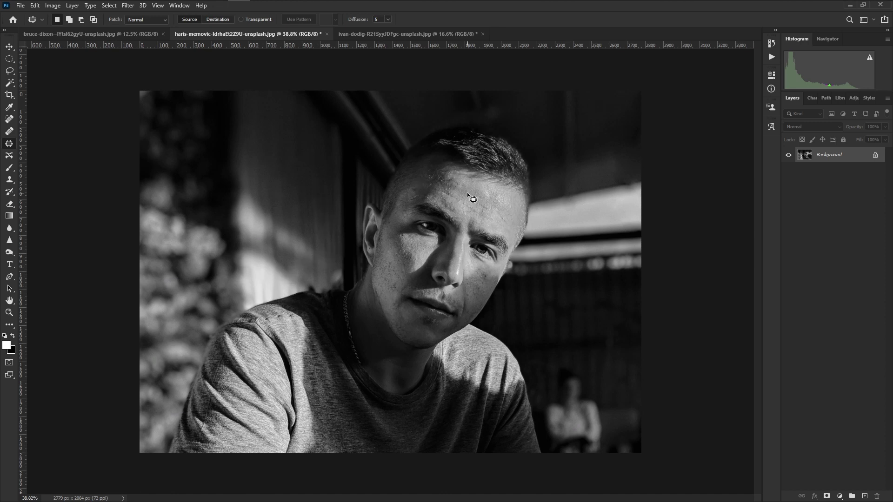
key(z)
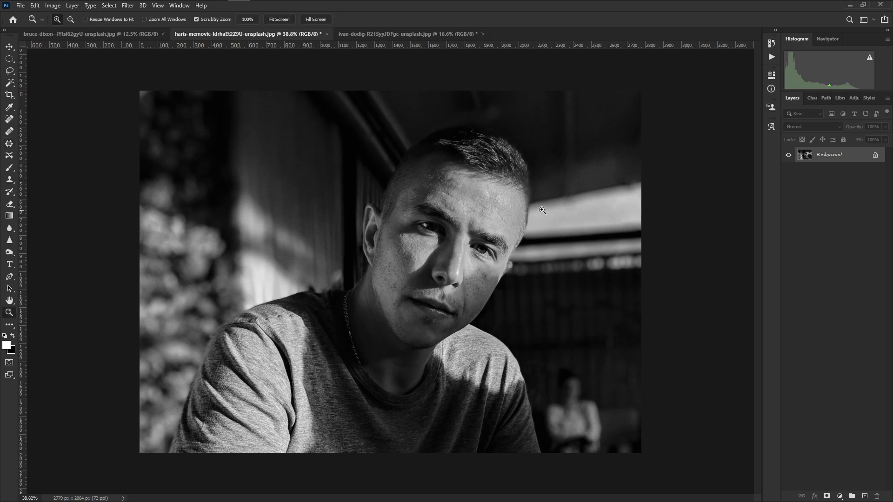
Step: Zoom in and spot-heal the wrinkle line across the man's forehead
drag(539, 196, 551, 194)
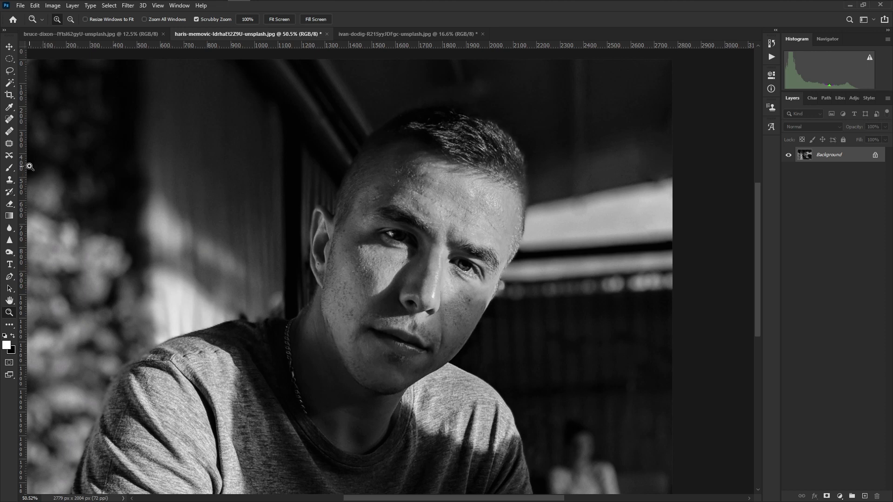
click(9, 120)
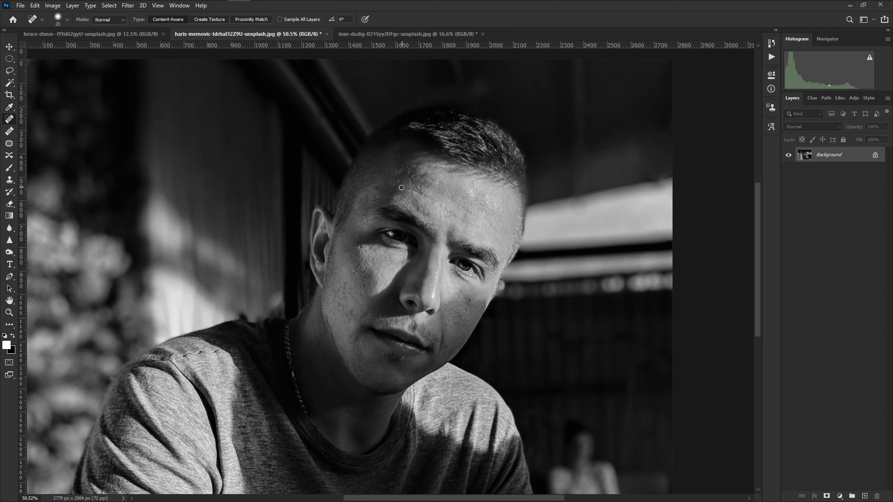
mouse_move(400, 188)
mouse_down()
mouse_move(486, 234)
mouse_move(493, 228)
mouse_move(448, 196)
mouse_up()
Step: Patch a blemish on the man's forehead, discarding a faulty figure-8 selection
click(11, 144)
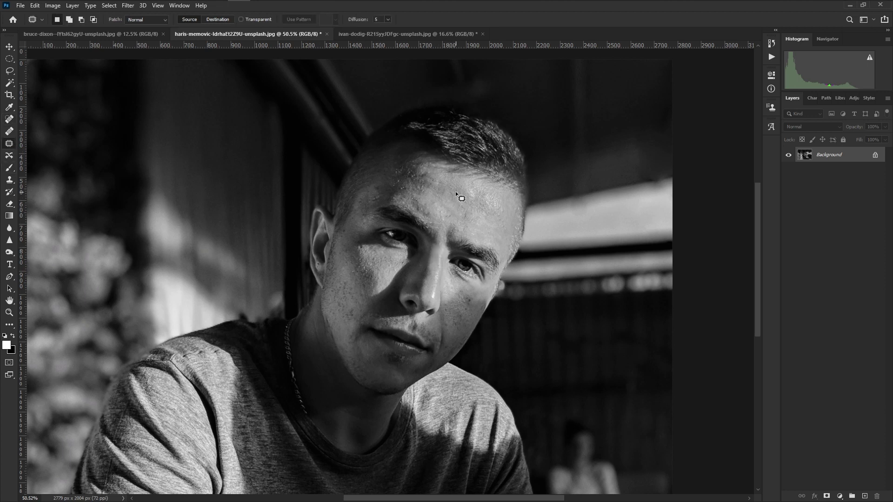
mouse_move(463, 211)
mouse_down()
mouse_move(472, 210)
mouse_move(467, 204)
mouse_move(489, 214)
mouse_up()
key(ctrl+d)
mouse_move(463, 185)
mouse_down()
mouse_move(450, 192)
mouse_move(464, 202)
mouse_move(453, 184)
mouse_move(466, 183)
mouse_up()
click(504, 172)
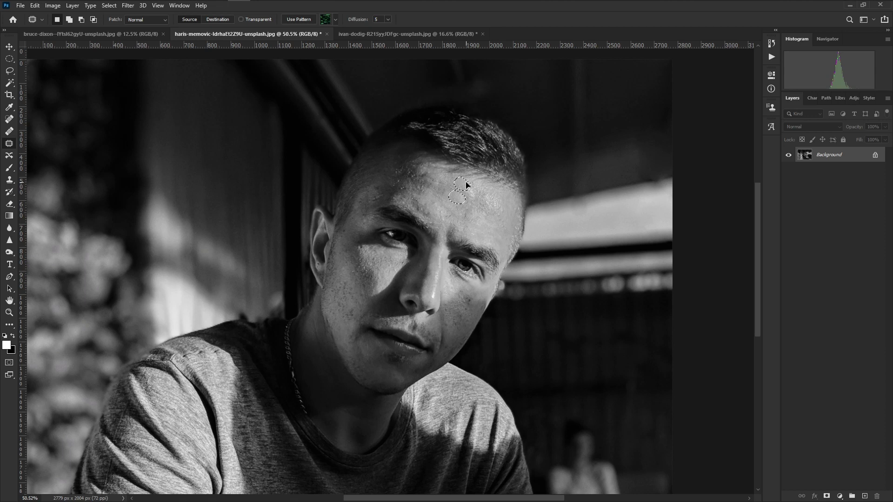
key(ctrl+d)
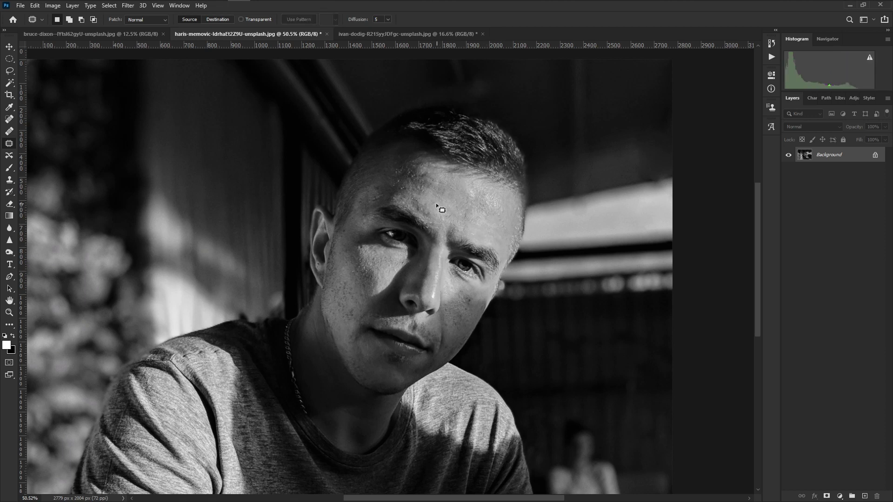
Step: Patch the remaining forehead spot with clean skin from above and zoom out
mouse_move(462, 219)
mouse_down()
mouse_move(442, 199)
mouse_move(476, 212)
mouse_up()
key(ctrl+d)
mouse_move(483, 237)
mouse_down()
mouse_move(479, 222)
mouse_move(473, 230)
mouse_move(453, 214)
mouse_up()
key(ctrl+d)
key(z)
drag(485, 222, 469, 239)
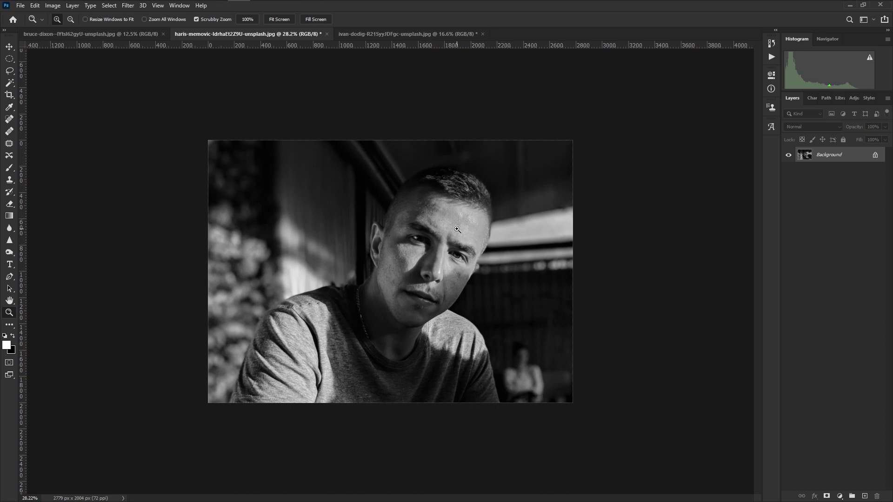
drag(459, 229, 477, 226)
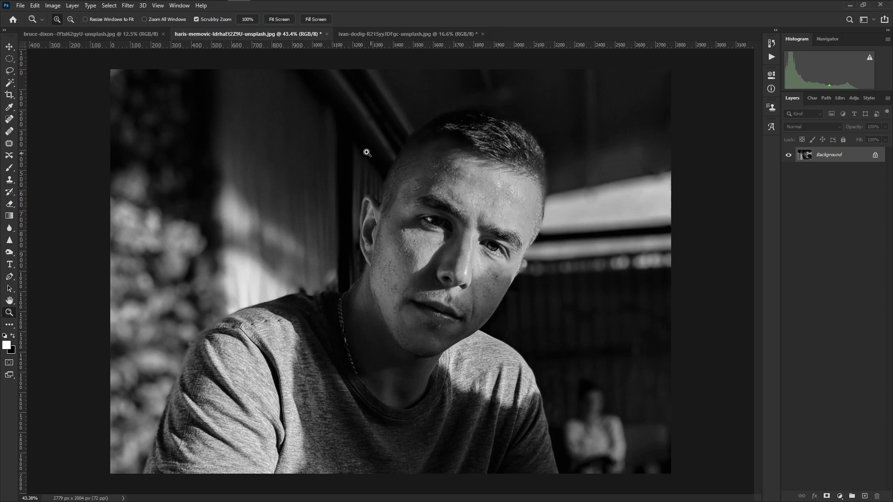
Step: Switch to the woman's colour portrait in the bruce-dixon tab and zoom in
key(j)
click(131, 32)
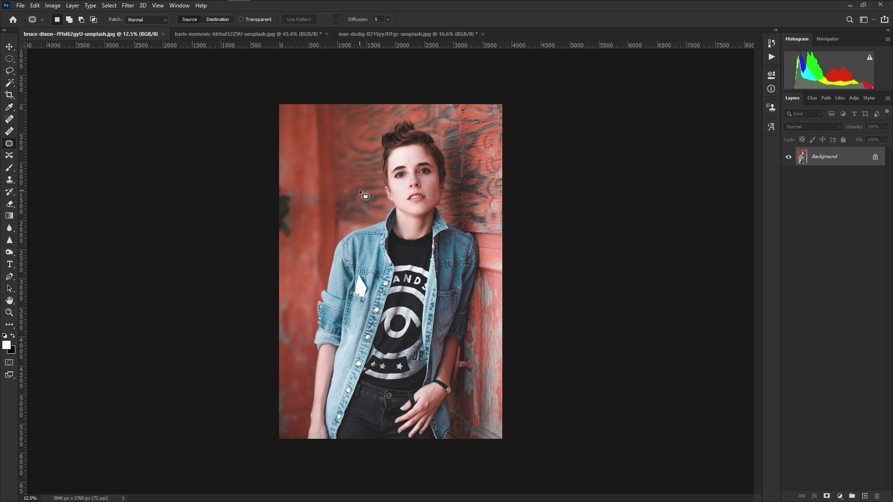
key(z)
drag(358, 194, 375, 194)
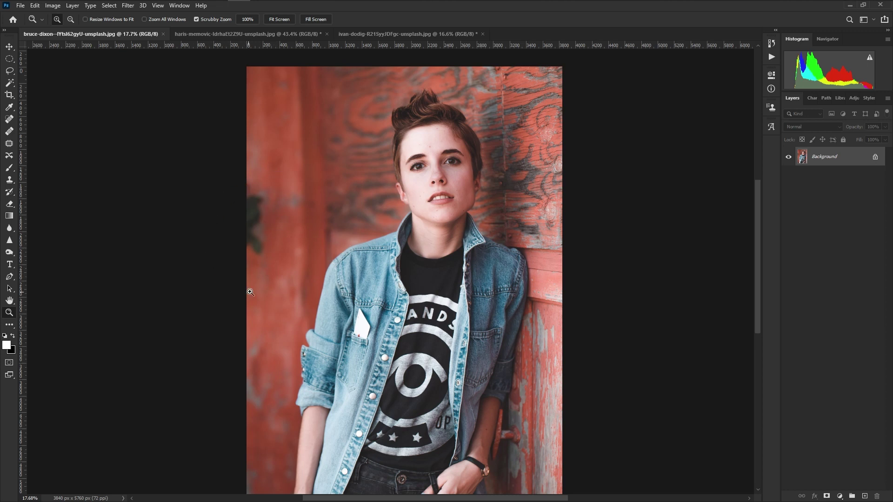
Step: Patch the dark spot at the photo's left edge with clean red wall from above
click(9, 144)
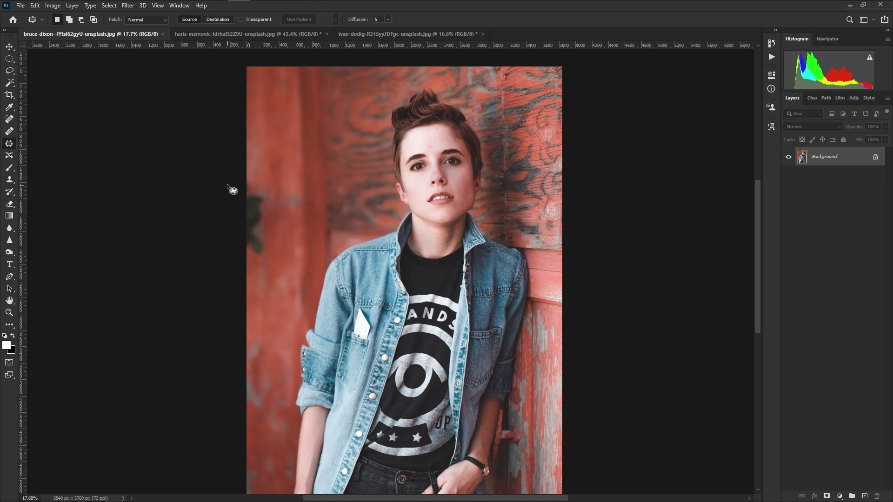
mouse_move(233, 181)
mouse_down()
mouse_move(221, 239)
mouse_move(247, 271)
mouse_up()
drag(247, 177, 247, 179)
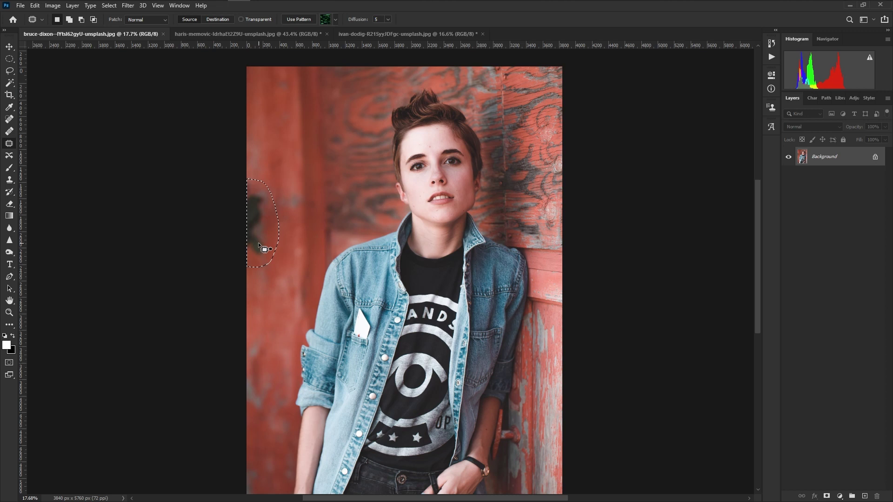
drag(260, 238, 261, 150)
key(ctrl+d)
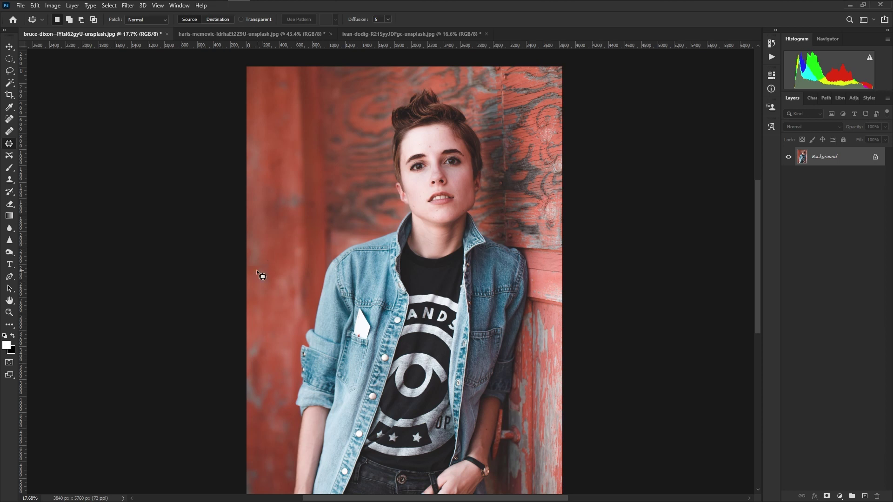
key(z)
mouse_move(375, 192)
mouse_down()
mouse_move(409, 194)
mouse_move(390, 196)
mouse_up()
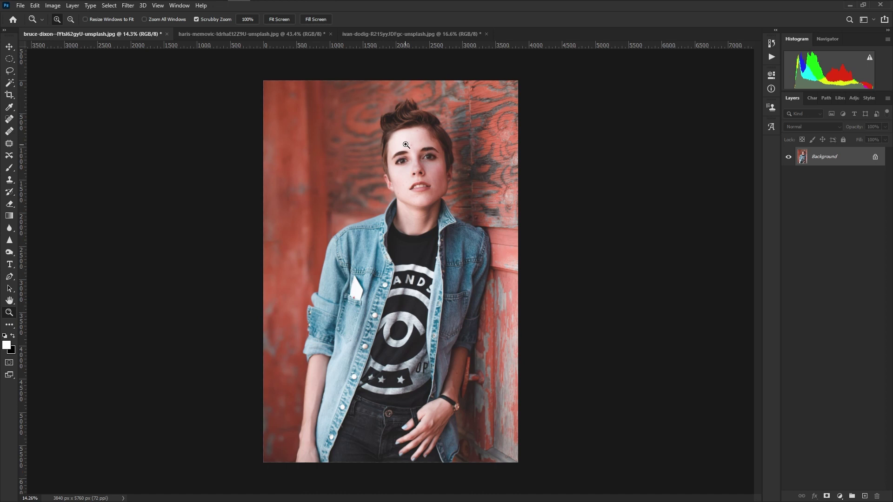
Step: Spot-heal the mole and a small spot on the woman's forehead, then zoom out to the whole photo
drag(417, 129, 465, 122)
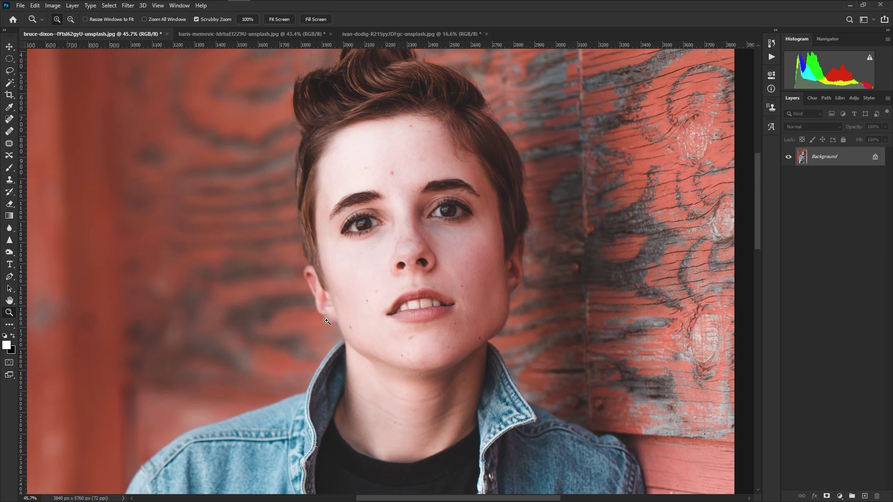
click(13, 121)
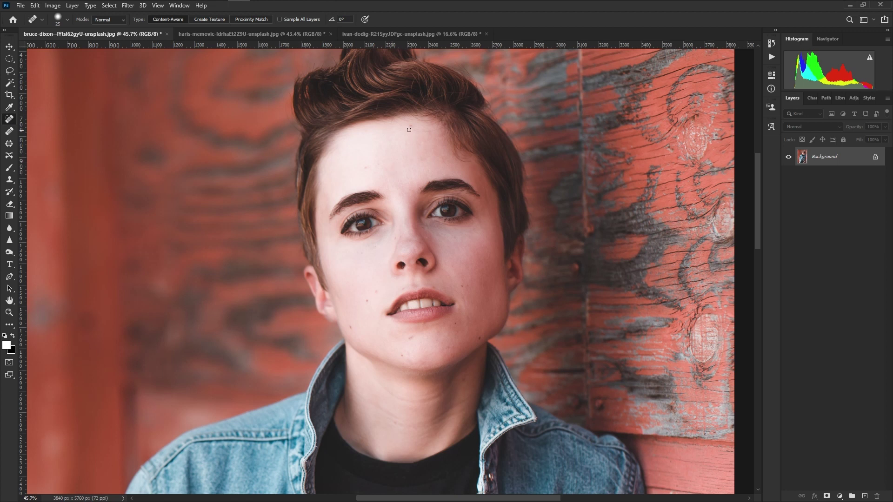
drag(412, 124, 411, 125)
drag(366, 170, 366, 169)
click(377, 163)
key(z)
drag(438, 255, 370, 266)
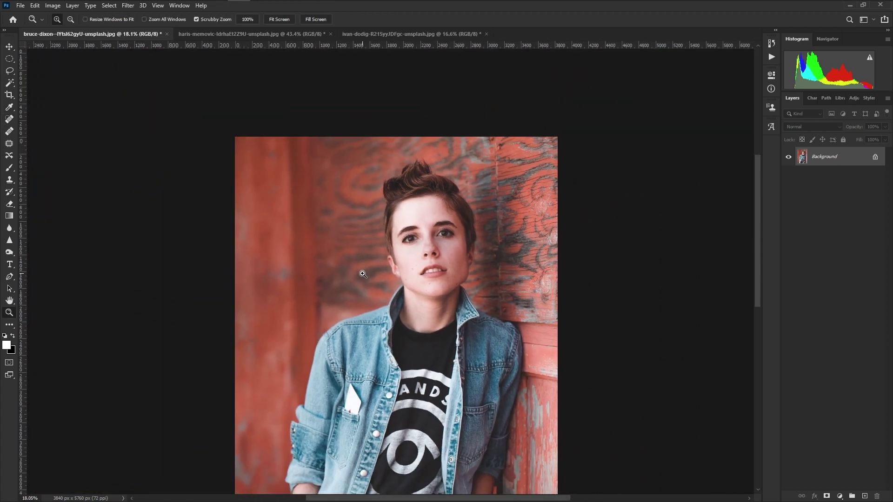
click(362, 275)
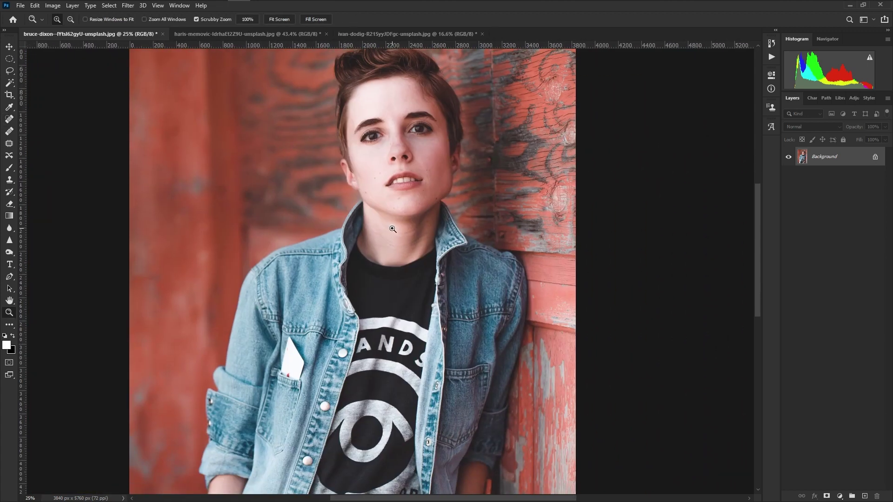
drag(392, 229, 367, 230)
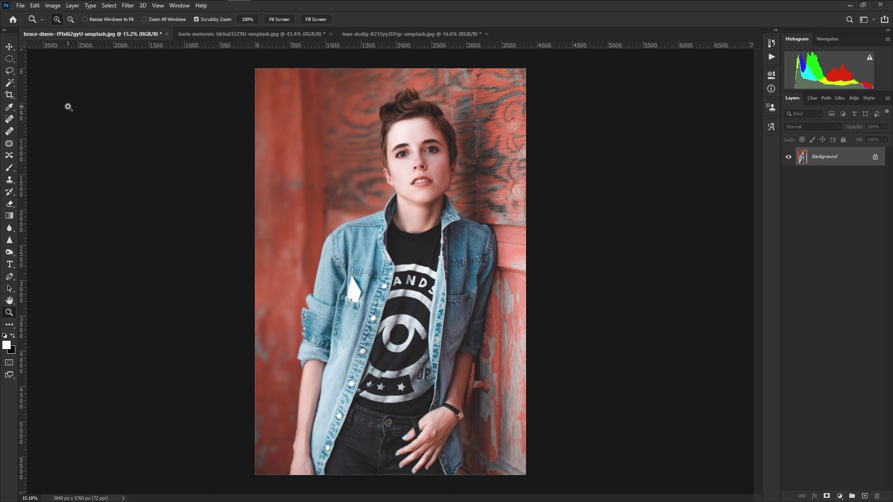